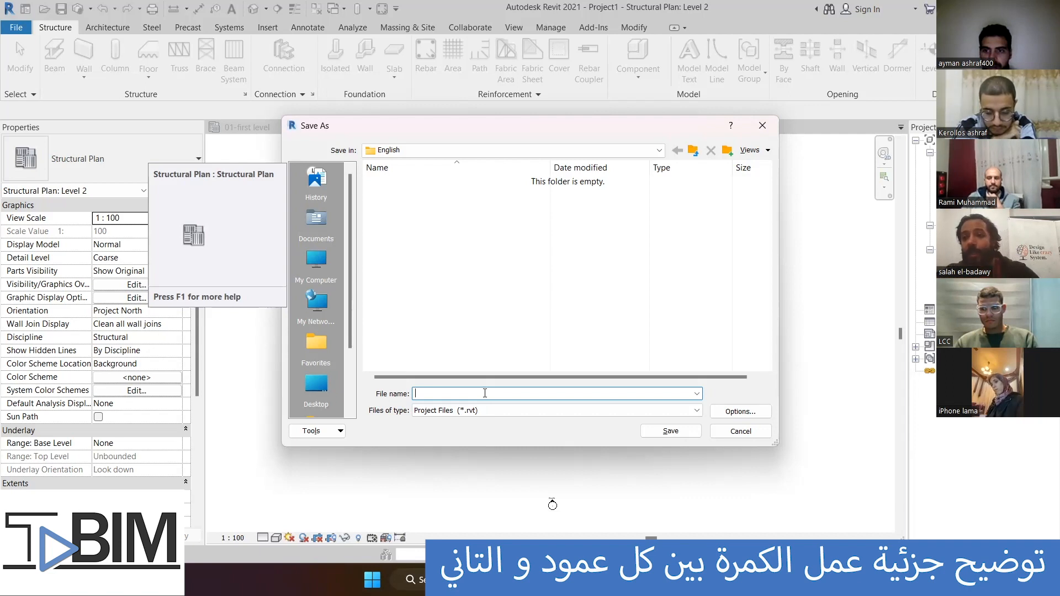
Step: Save the project as a Revit project file named kkkk in the English folder
{"action": "type", "text": "kkkk"}
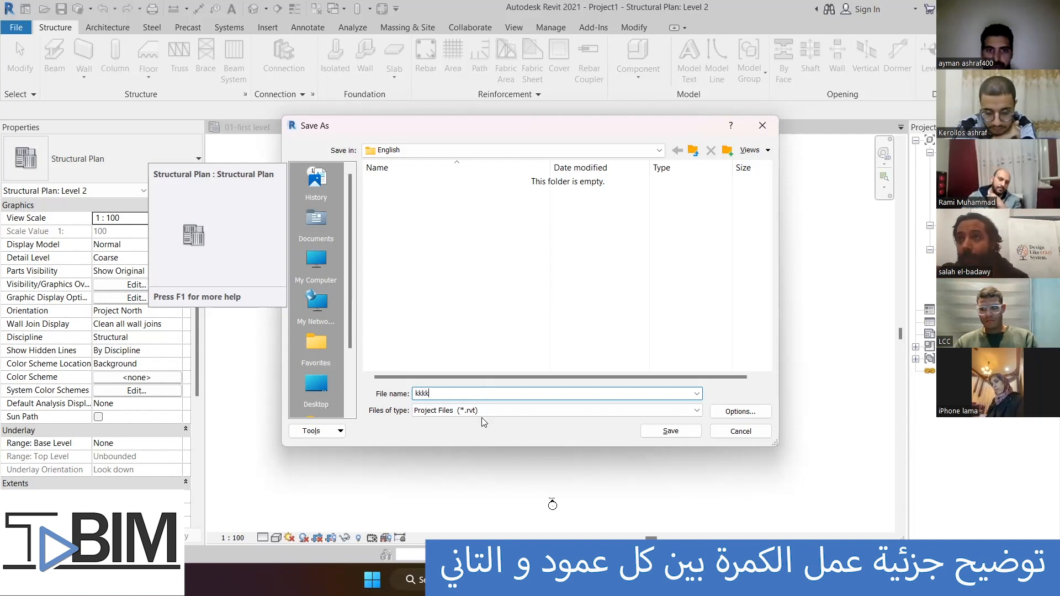
{"action": "key", "text": "Return"}
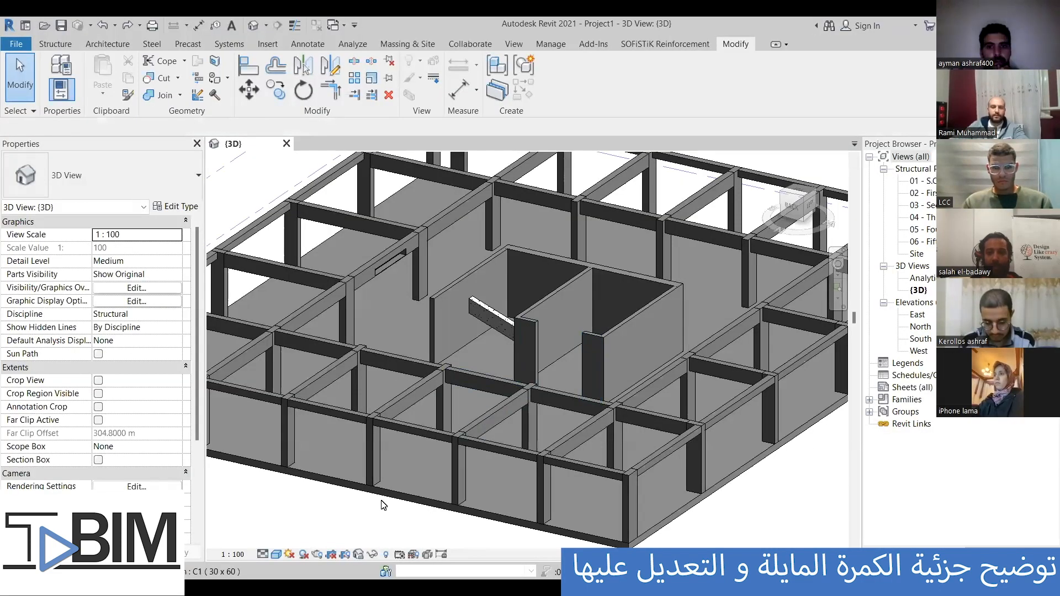
Step: Set the sloped B1 (30x60) beam's End Level Offset to 0 in the back 3D view
{"action": "middle_click_drag", "start_coordinate": [390, 509], "coordinate": [421, 478]}
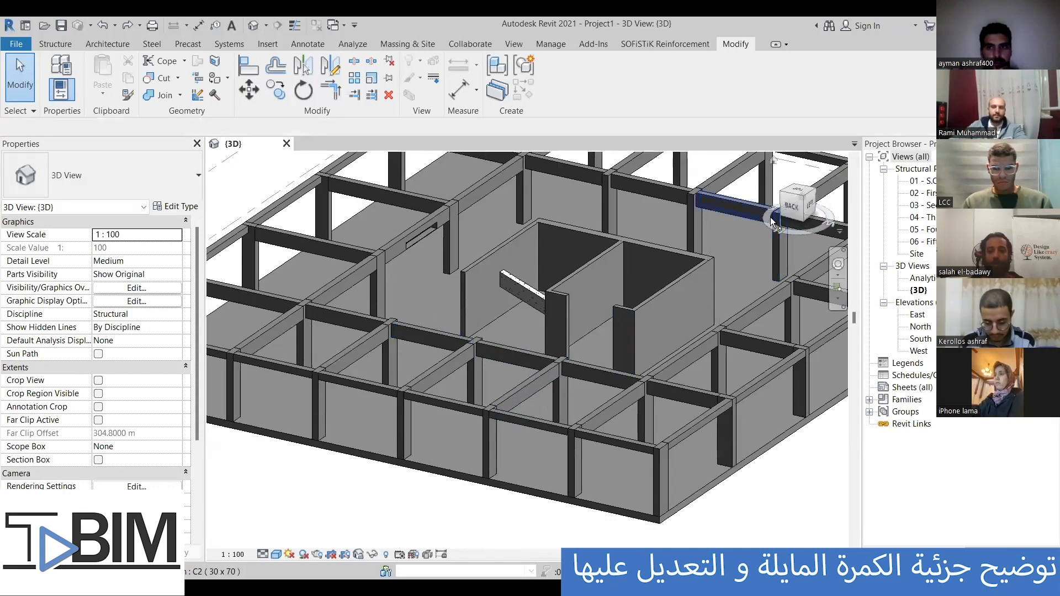
{"action": "left_click", "coordinate": [786, 207]}
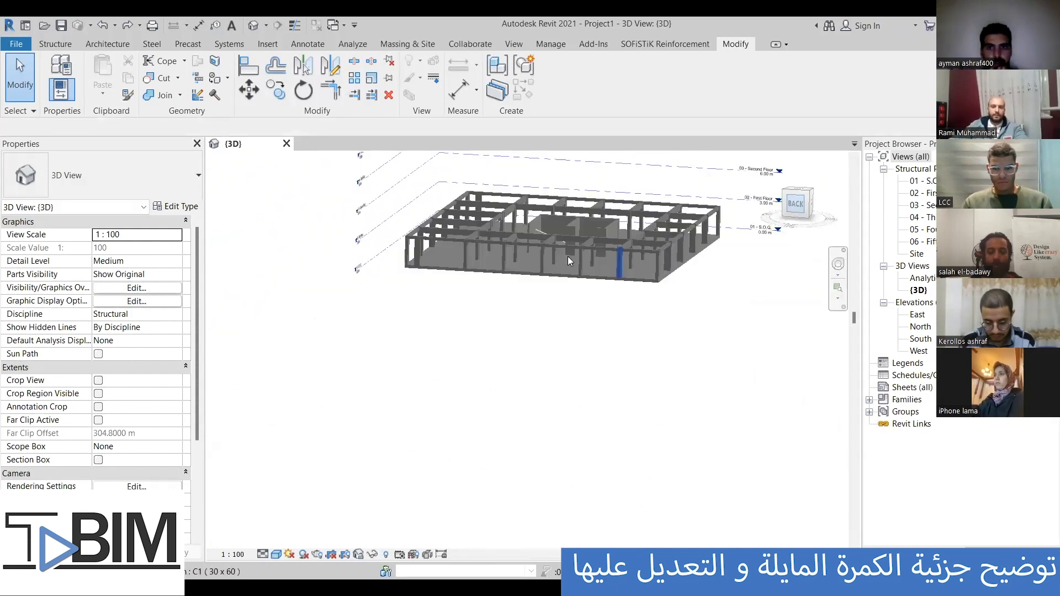
{"action": "scroll", "coordinate": [530, 385], "scroll_direction": "up", "scroll_amount": 5}
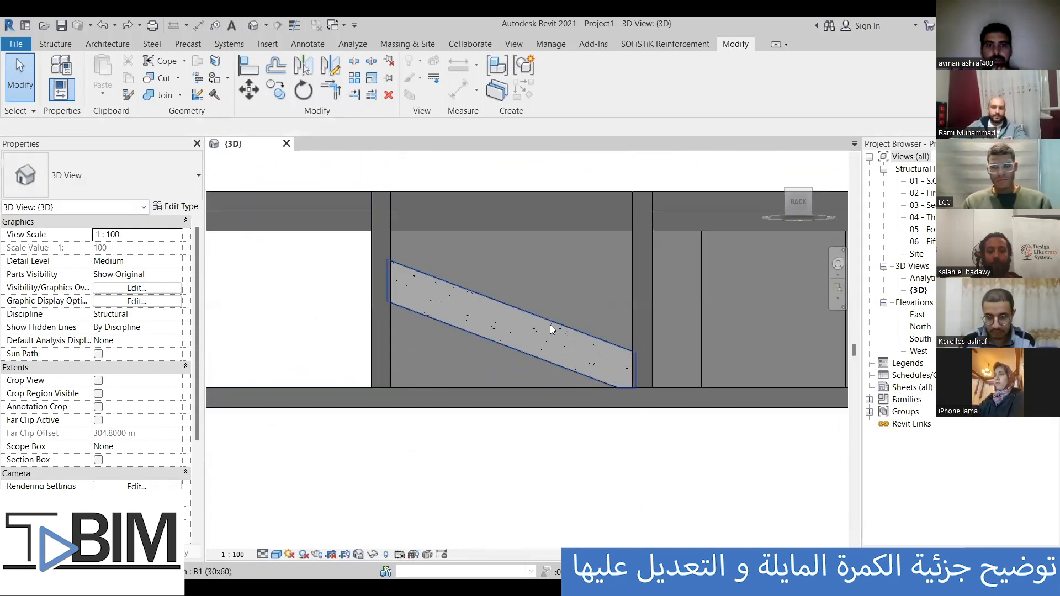
{"action": "left_click", "coordinate": [550, 324]}
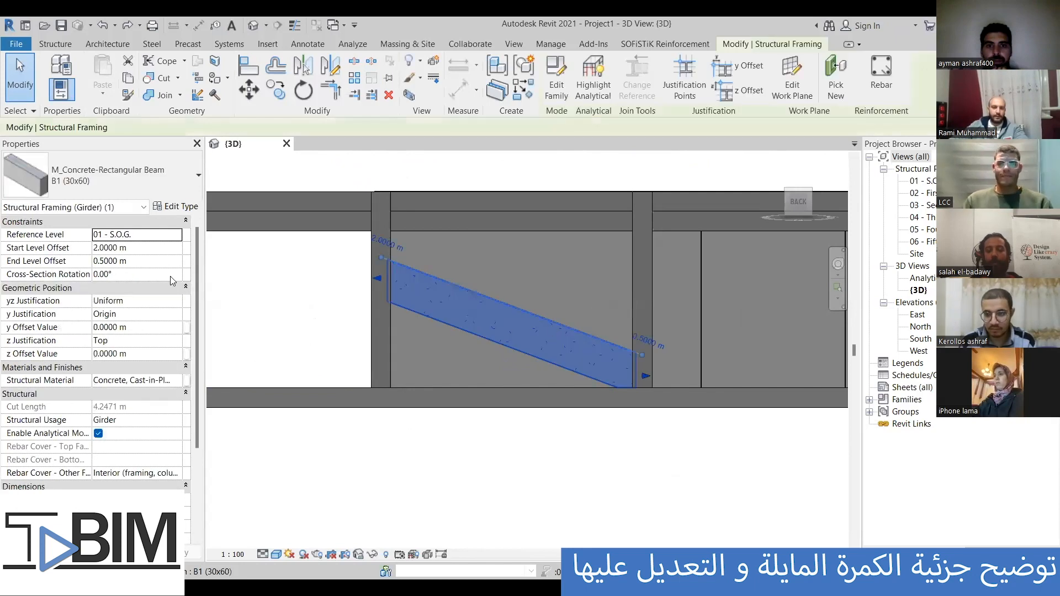
{"action": "left_click", "coordinate": [144, 261]}
{"action": "type", "text": "0"}
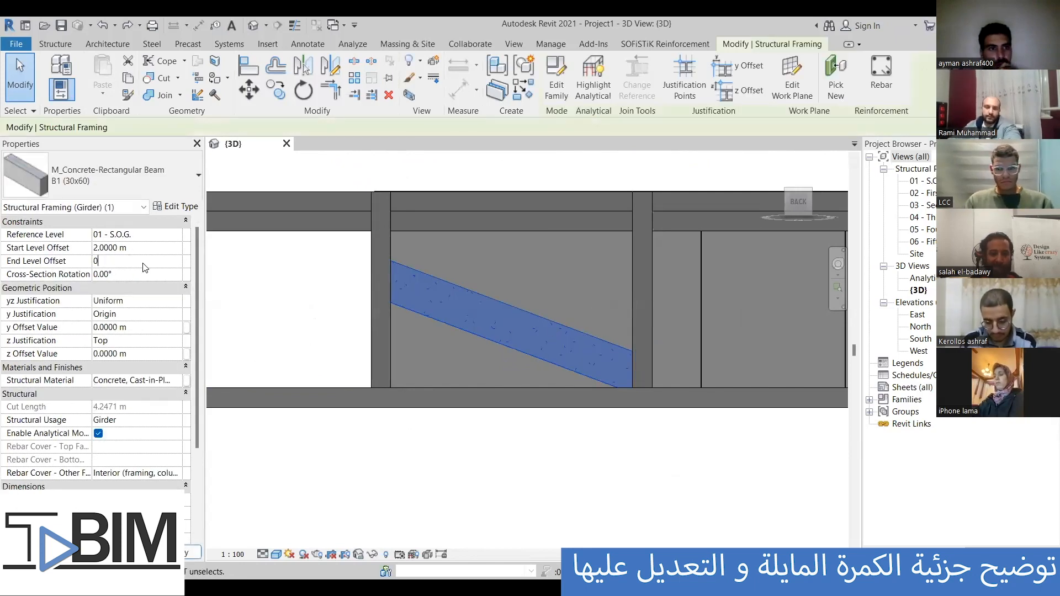
{"action": "key", "text": "Return"}
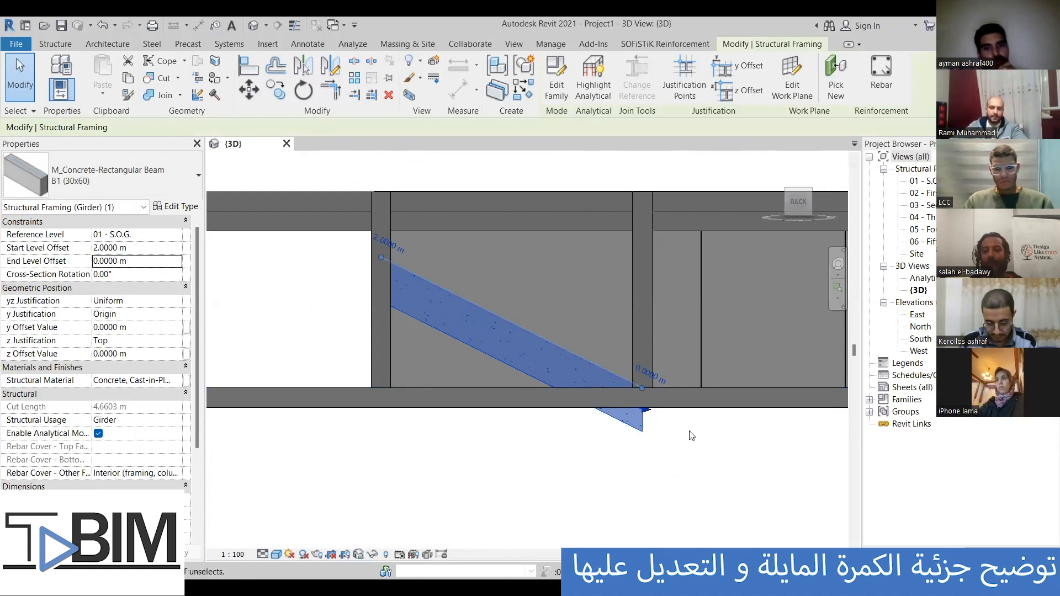
{"action": "scroll", "coordinate": [668, 426], "scroll_direction": "up", "scroll_amount": 2}
{"action": "scroll", "coordinate": [668, 427], "scroll_direction": "up", "scroll_amount": 1}
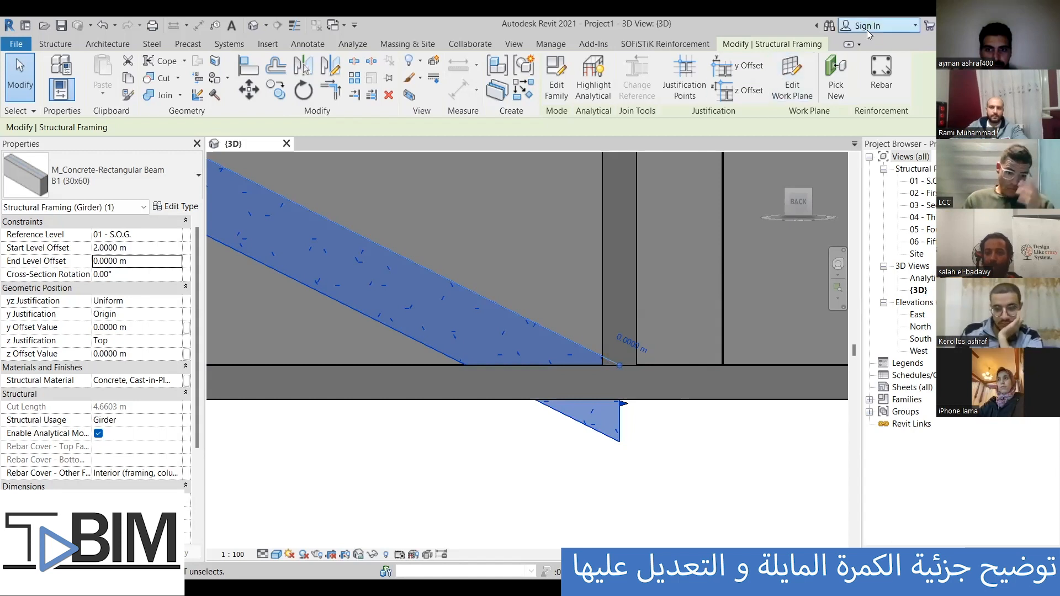
{"action": "middle_click_drag", "start_coordinate": [660, 421], "coordinate": [669, 462]}
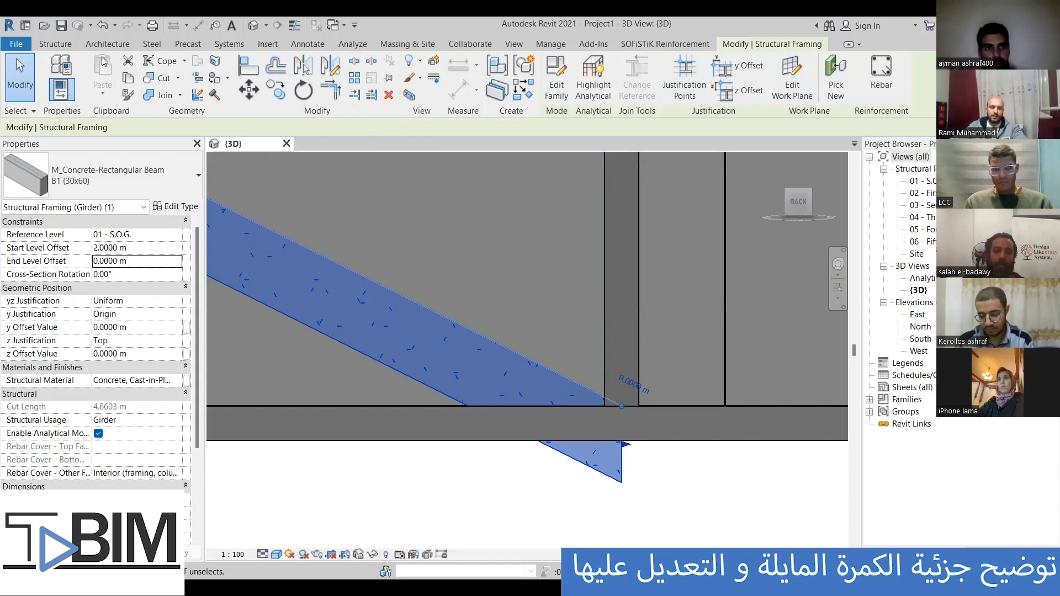
{"action": "left_click", "coordinate": [56, 45]}
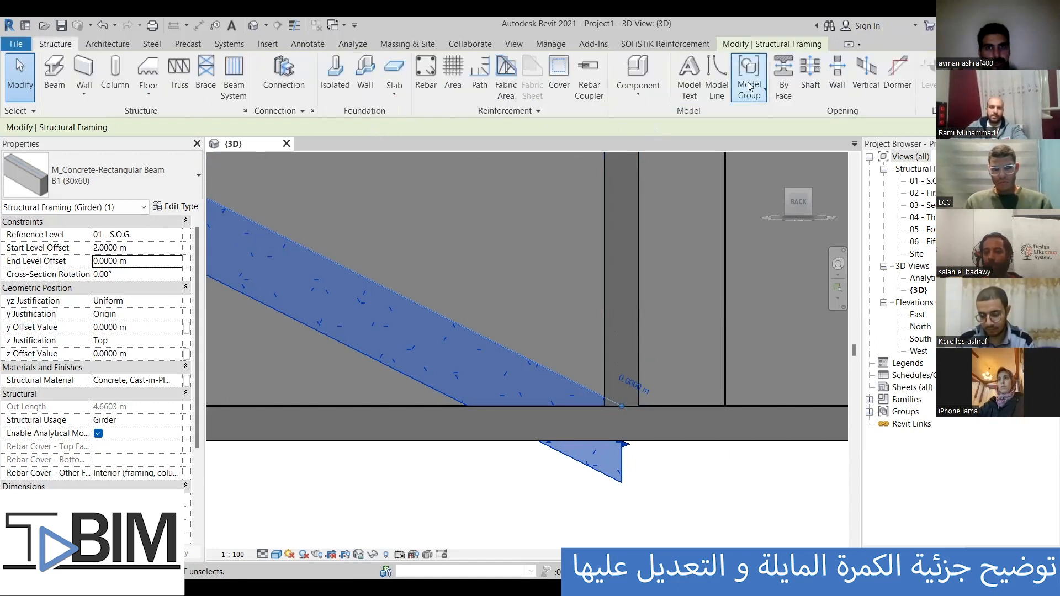
{"action": "left_click", "coordinate": [784, 78]}
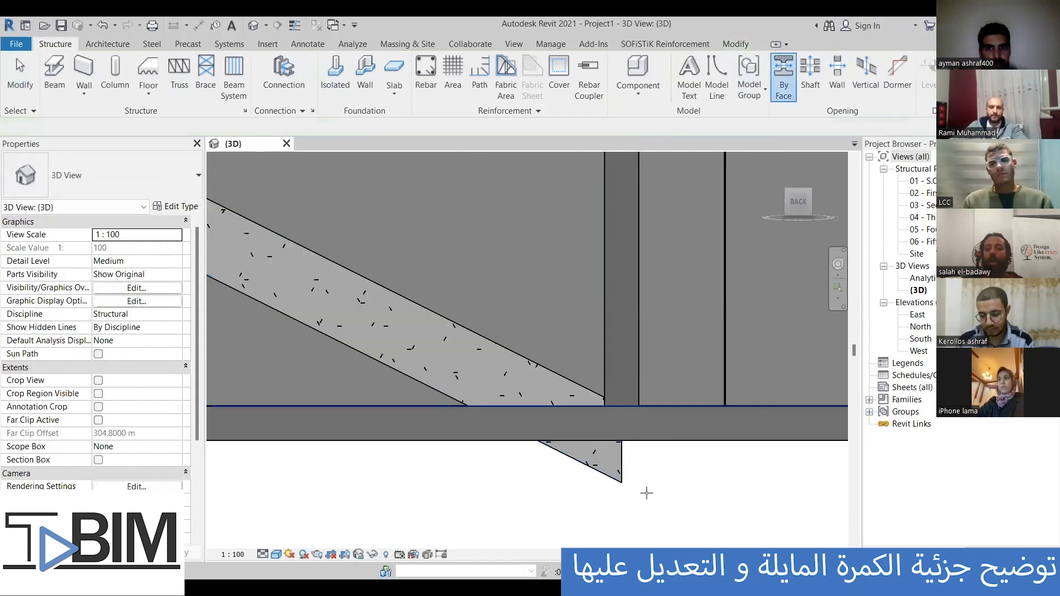
{"action": "scroll", "coordinate": [630, 442], "scroll_direction": "up", "scroll_amount": 2}
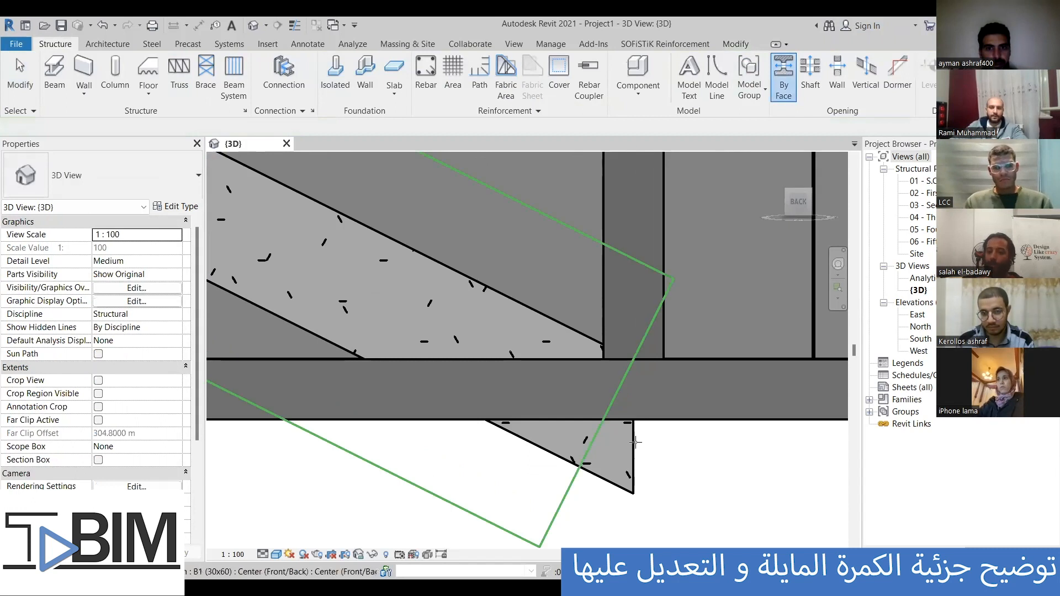
{"action": "scroll", "coordinate": [644, 430], "scroll_direction": "up", "scroll_amount": 2}
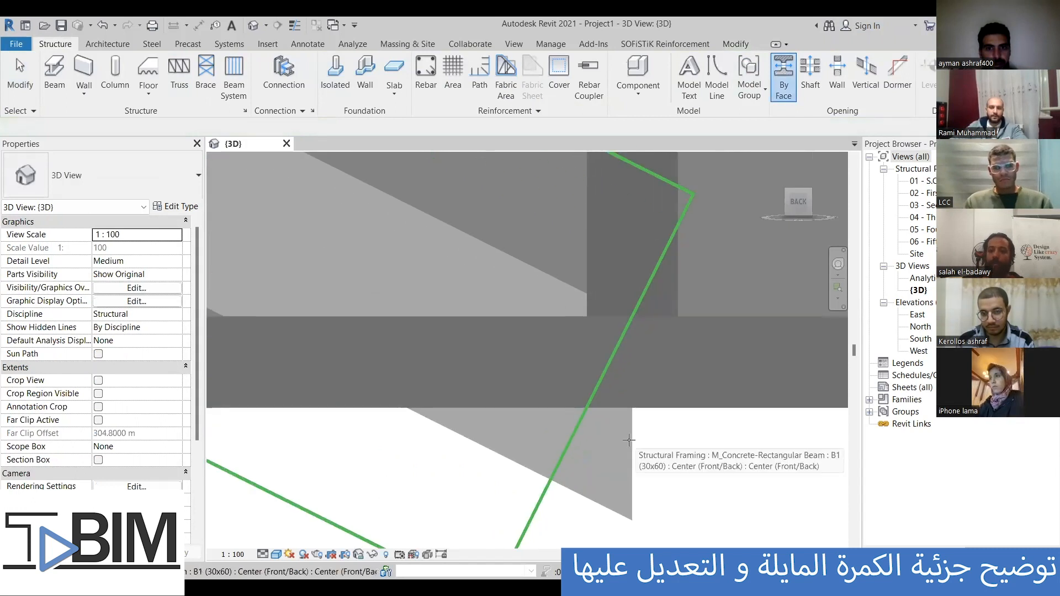
{"action": "left_click", "coordinate": [630, 413]}
{"action": "scroll", "coordinate": [629, 420], "scroll_direction": "down", "scroll_amount": 3}
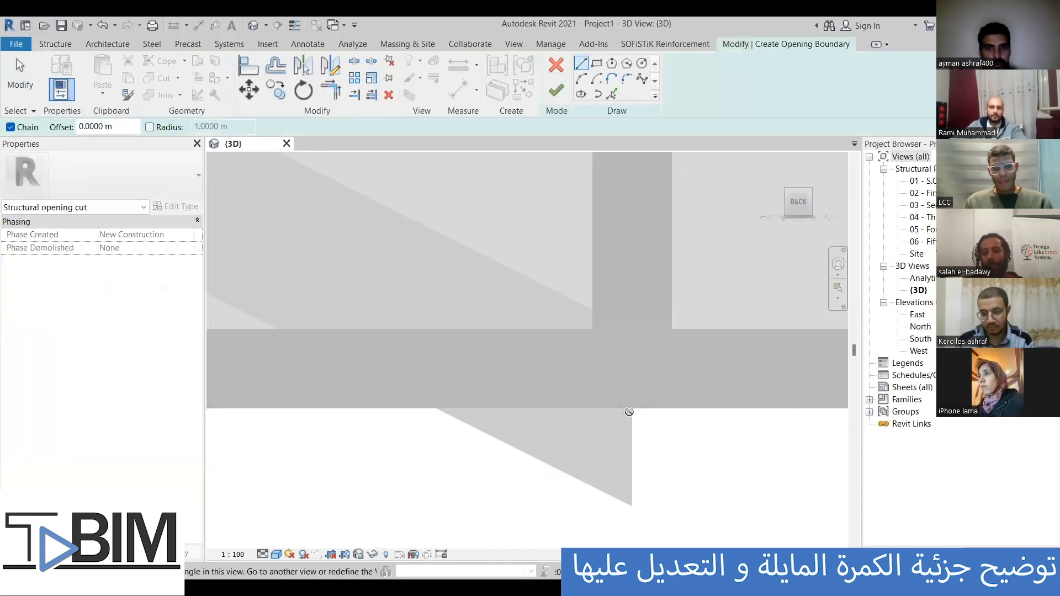
{"action": "key", "text": "Escape"}
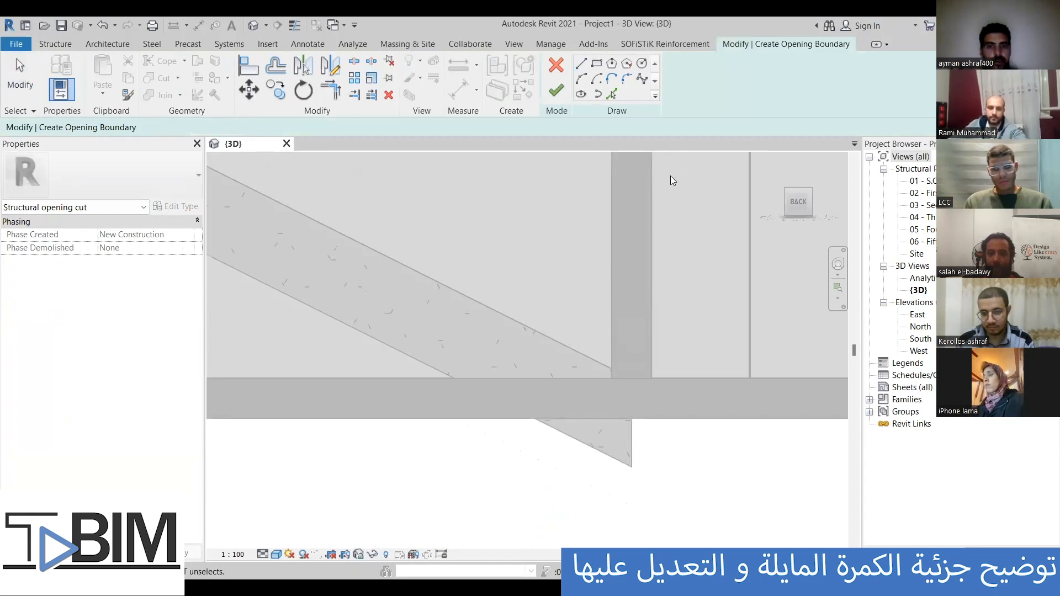
{"action": "left_click", "coordinate": [556, 88]}
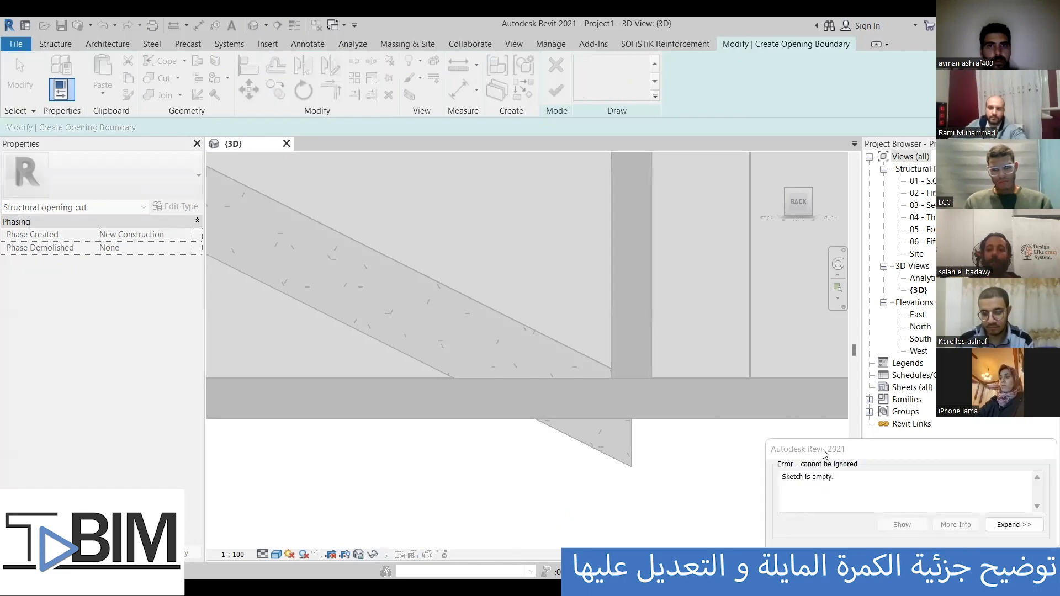
{"action": "left_click", "coordinate": [728, 536]}
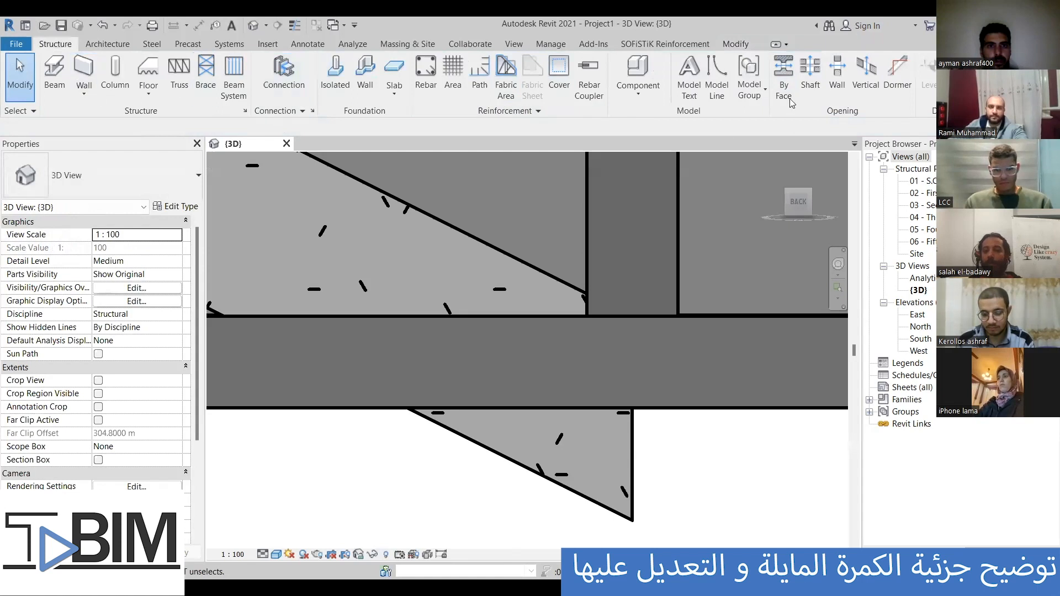
Step: Cut a By Face opening in the sloped beam with a triangular boundary around the part protruding below the floor slab
{"action": "left_click", "coordinate": [783, 78]}
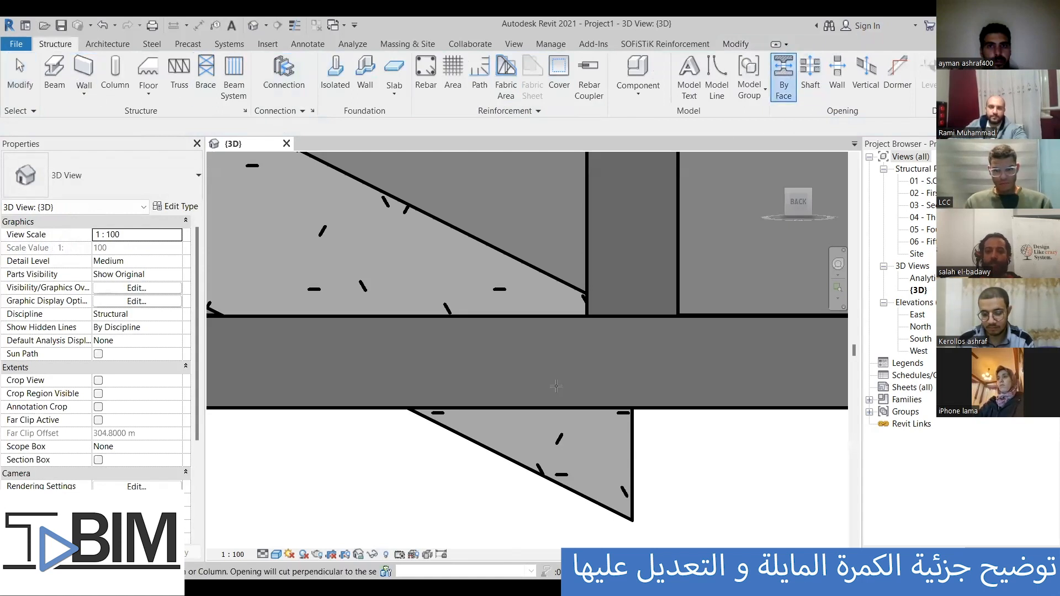
{"action": "left_click", "coordinate": [632, 422]}
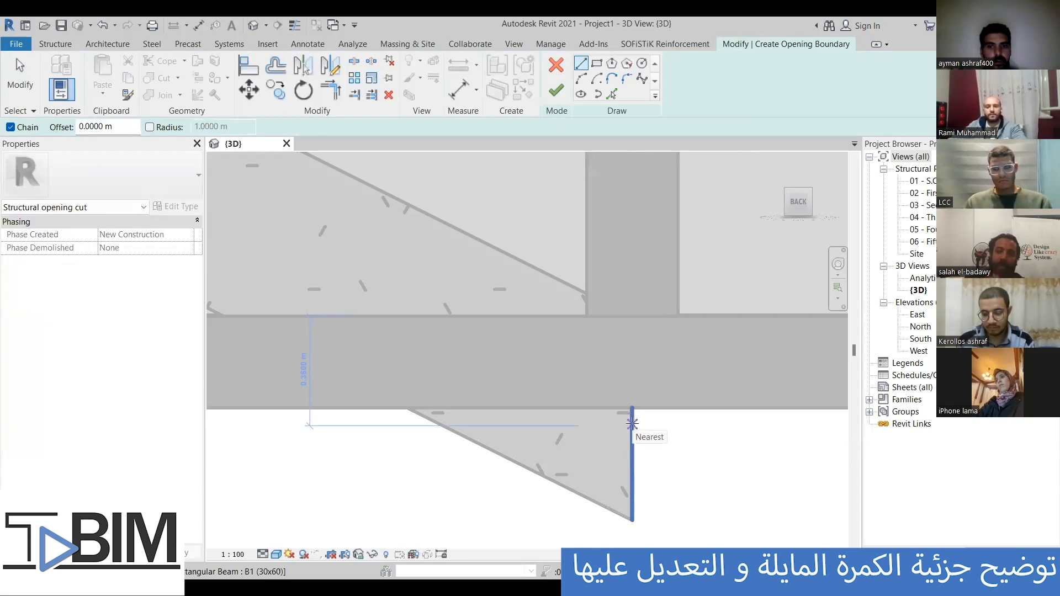
{"action": "left_click", "coordinate": [407, 407]}
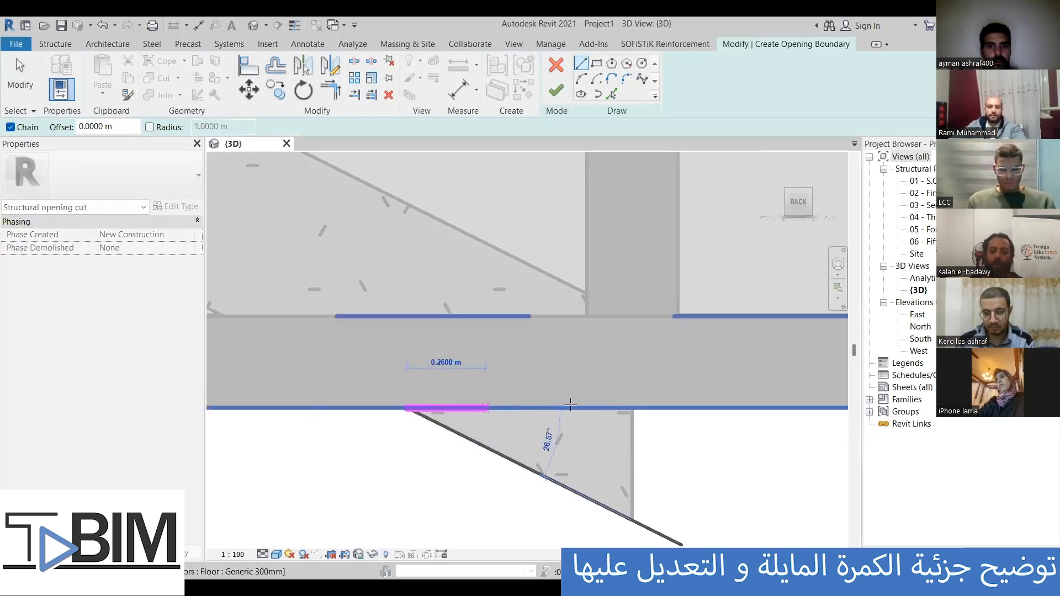
{"action": "left_click", "coordinate": [634, 407]}
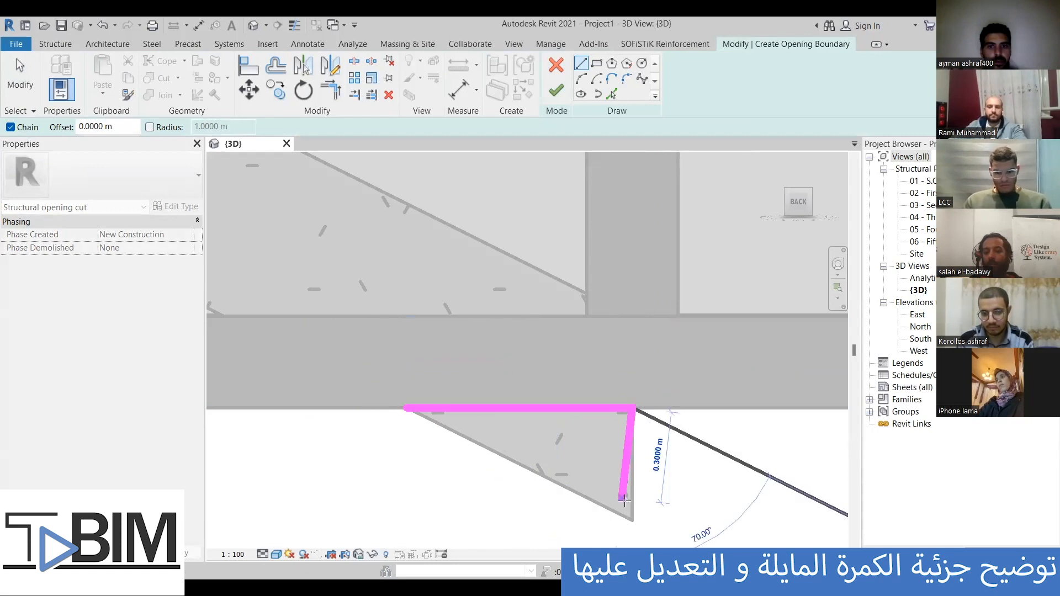
{"action": "left_click", "coordinate": [633, 521]}
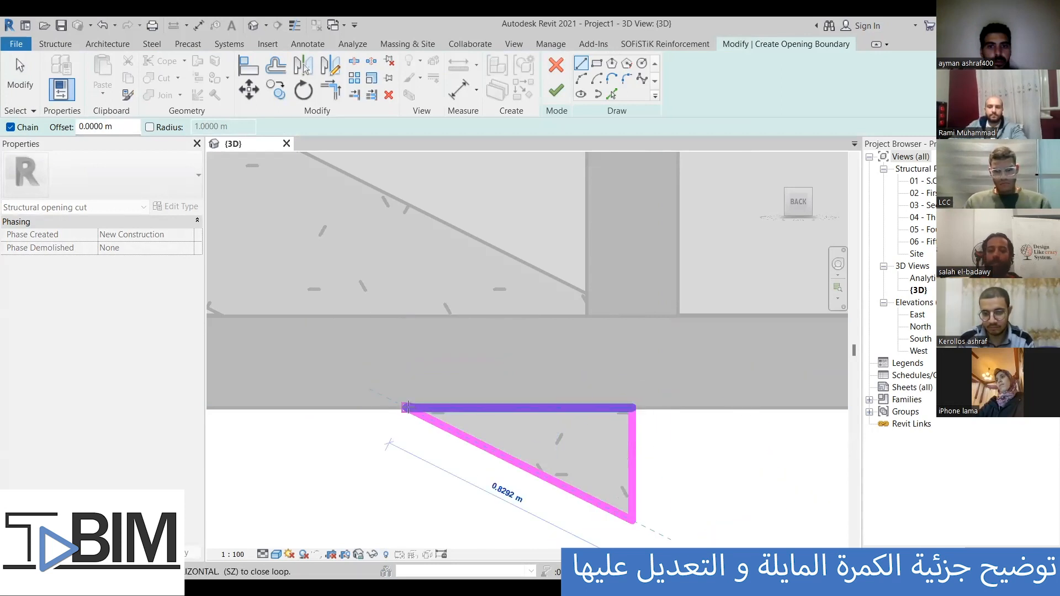
{"action": "left_click", "coordinate": [407, 408]}
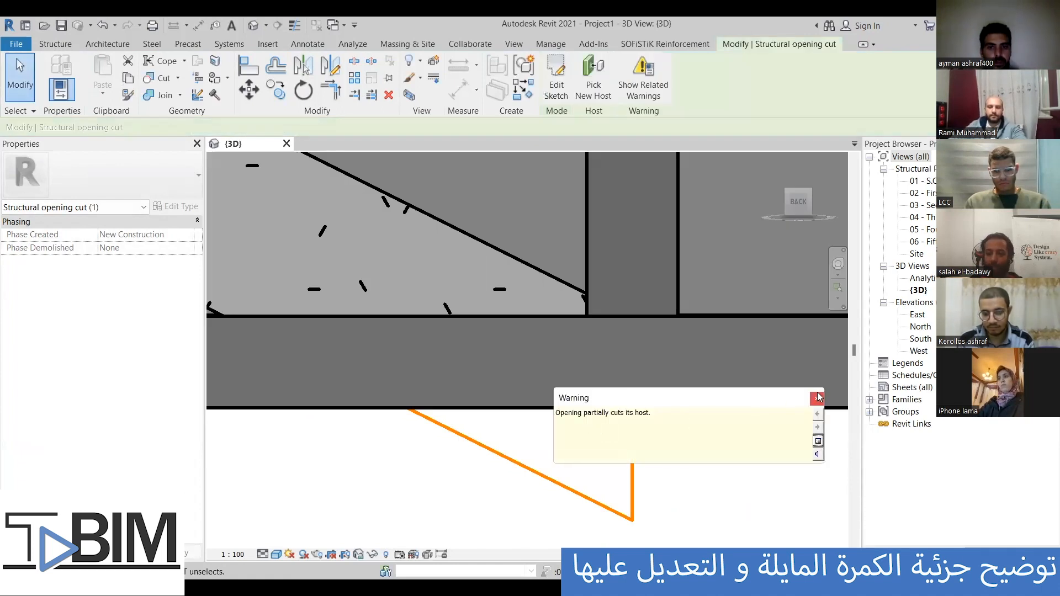
{"action": "left_click", "coordinate": [815, 399]}
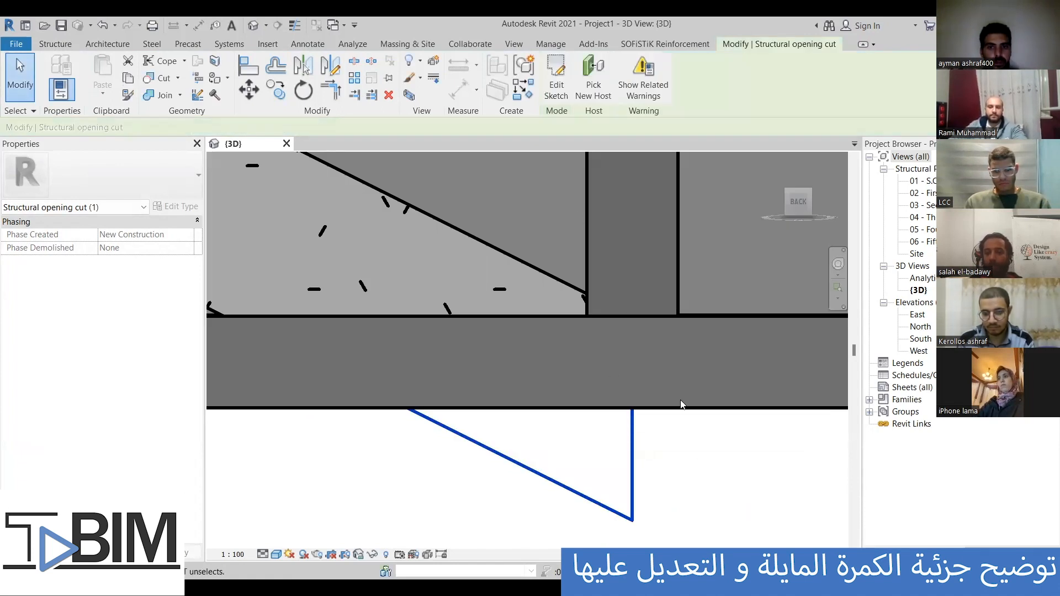
{"action": "left_click", "coordinate": [693, 468]}
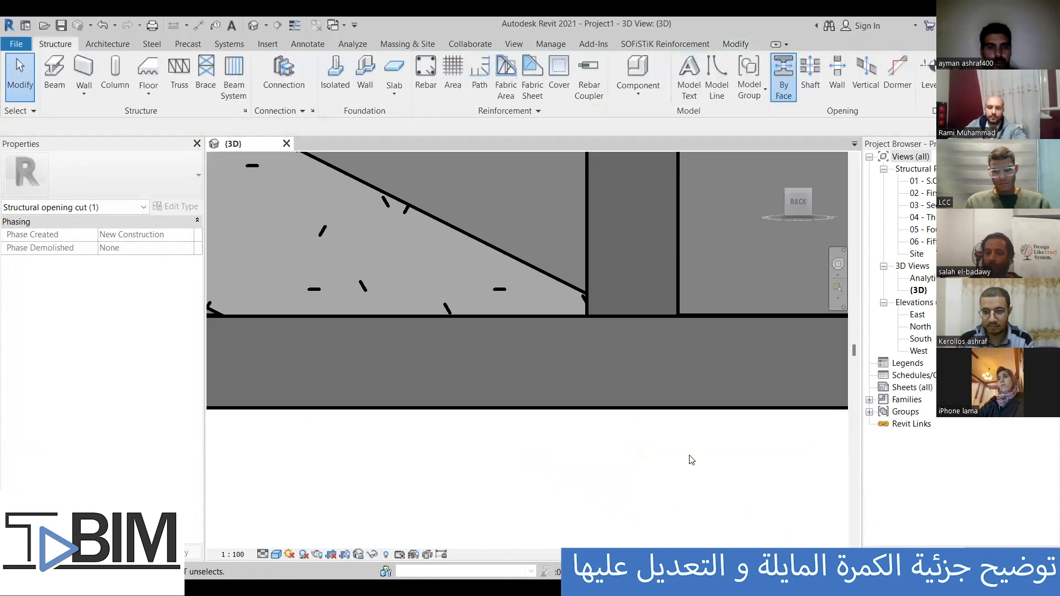
Step: Select the sloped beam and examine the opening cut at its lower end
{"action": "scroll", "coordinate": [658, 410], "scroll_direction": "down", "scroll_amount": 5}
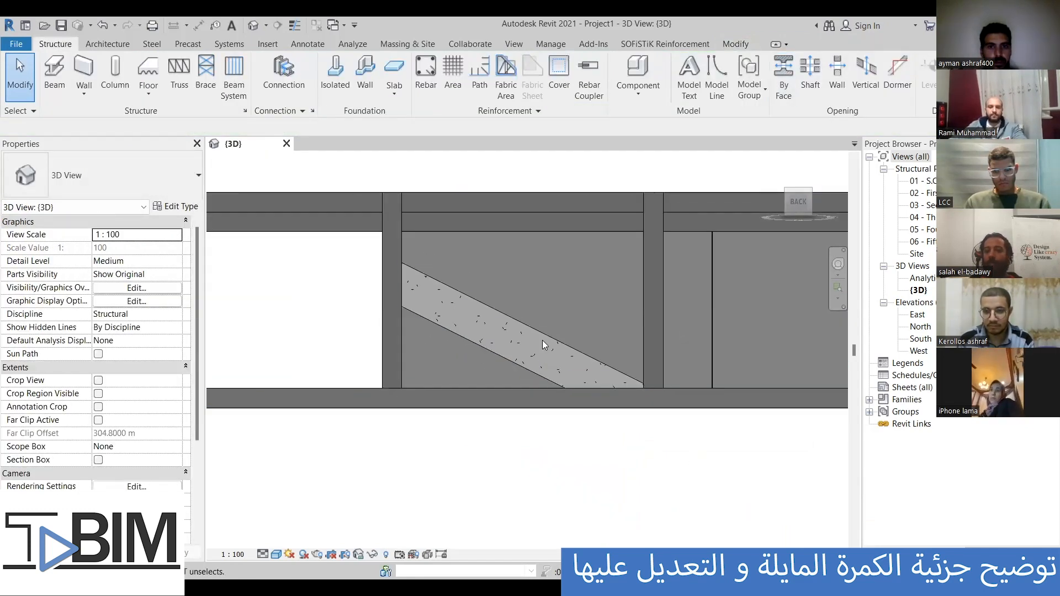
{"action": "left_click", "coordinate": [543, 334]}
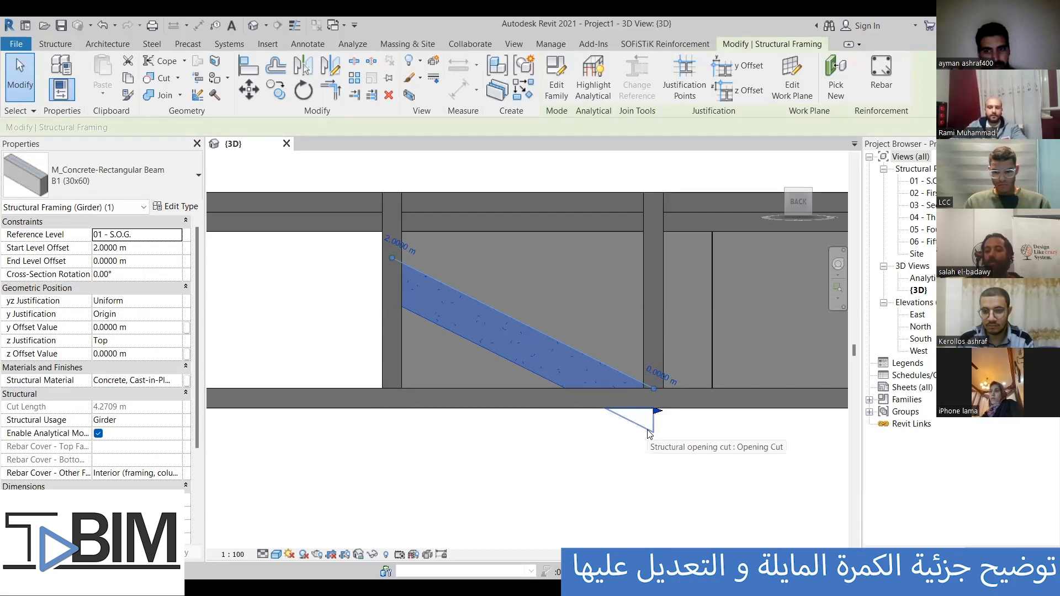
{"action": "scroll", "coordinate": [649, 433], "scroll_direction": "up", "scroll_amount": 1}
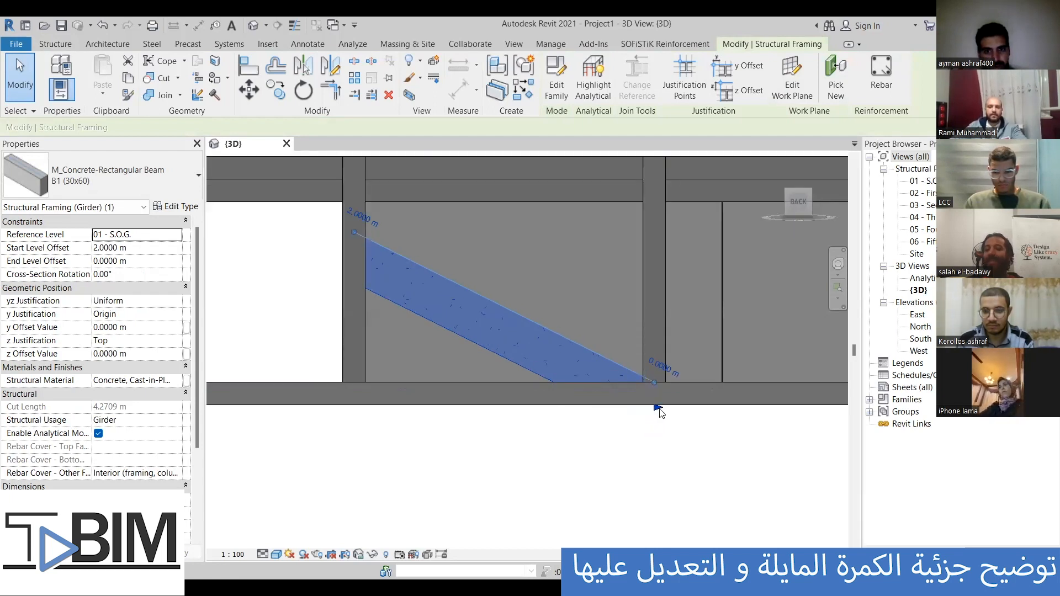